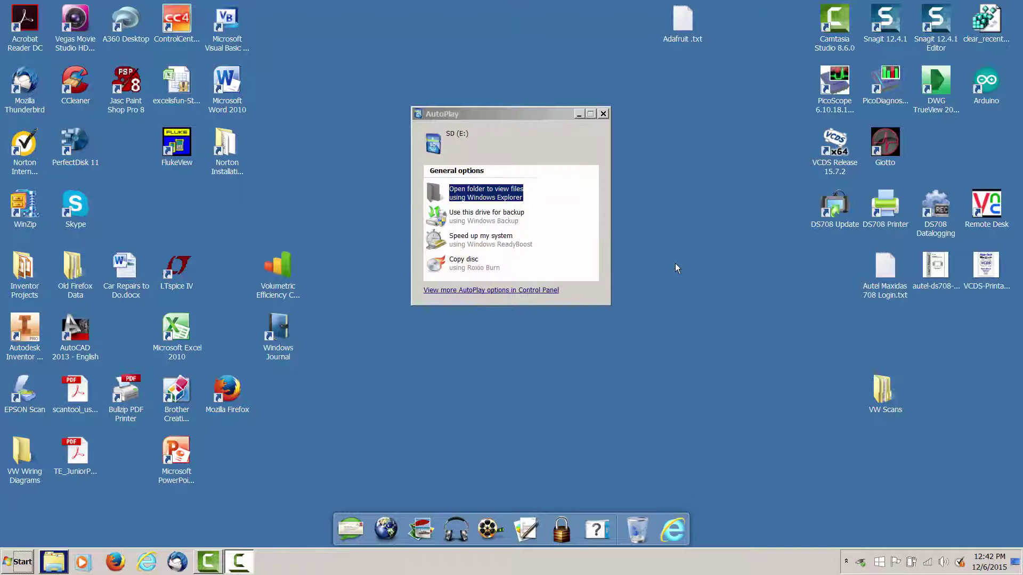
Open the SD (E:) card's folder to check its contents and close it.
left_click(504, 193)
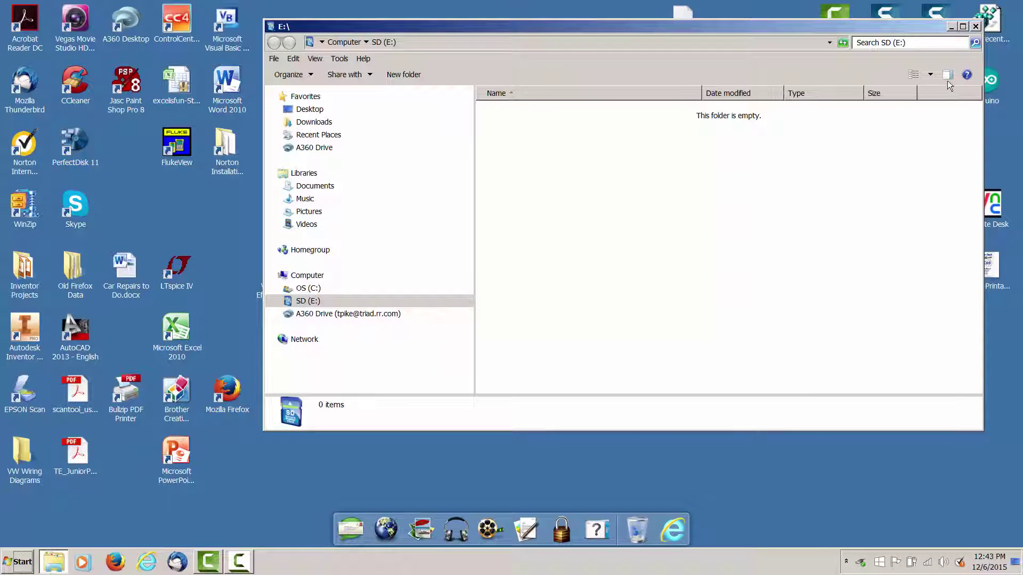
left_click(976, 27)
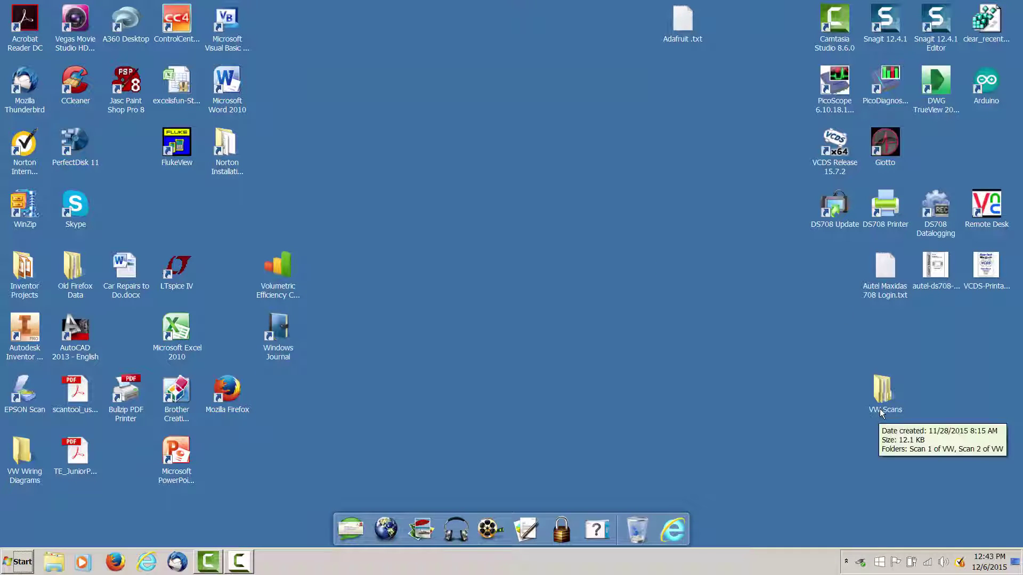
Start DS708 Update, log in with the account password, and acknowledge the authorization notice.
double_click(835, 209)
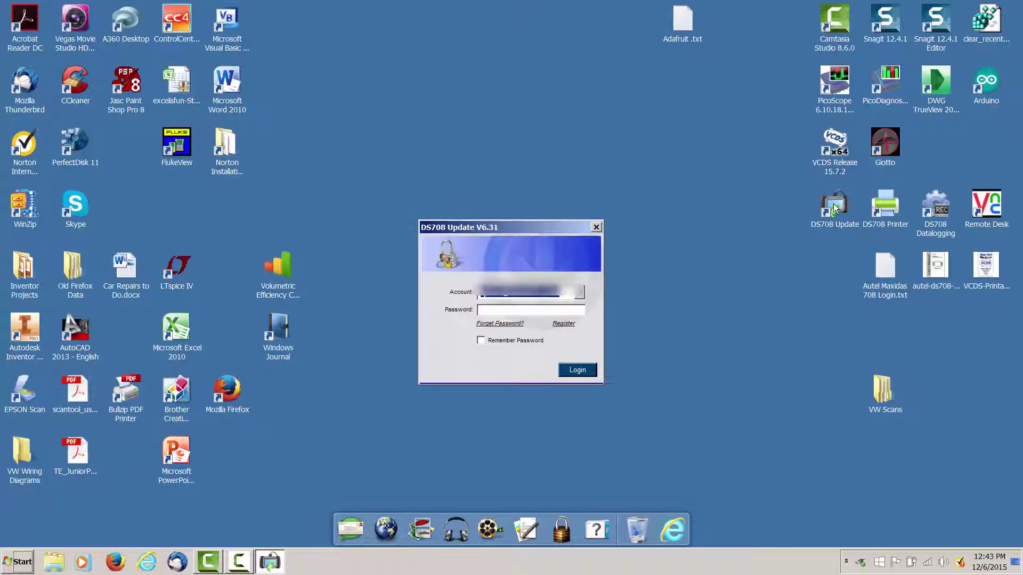
left_click(492, 310)
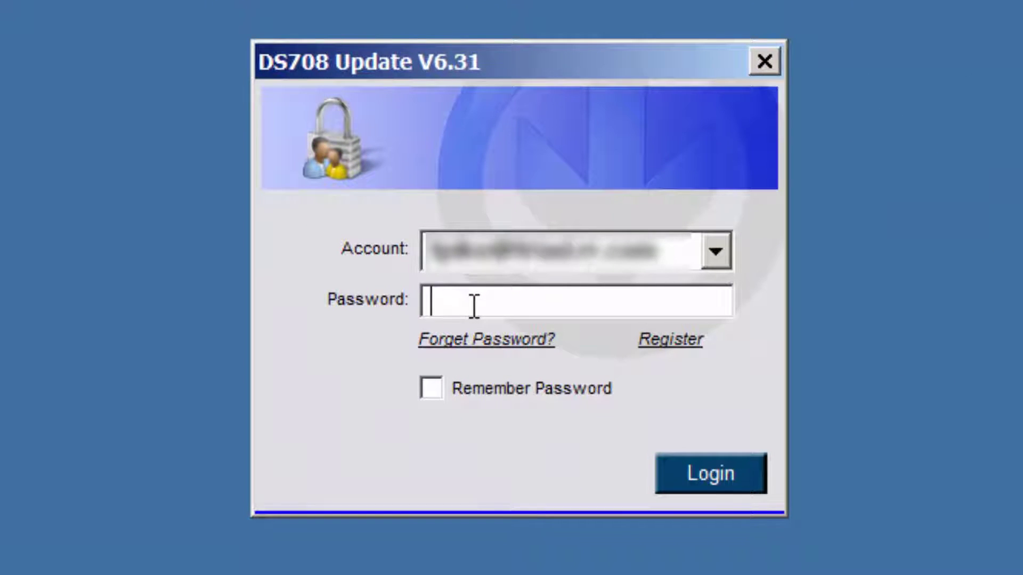
type("•••")
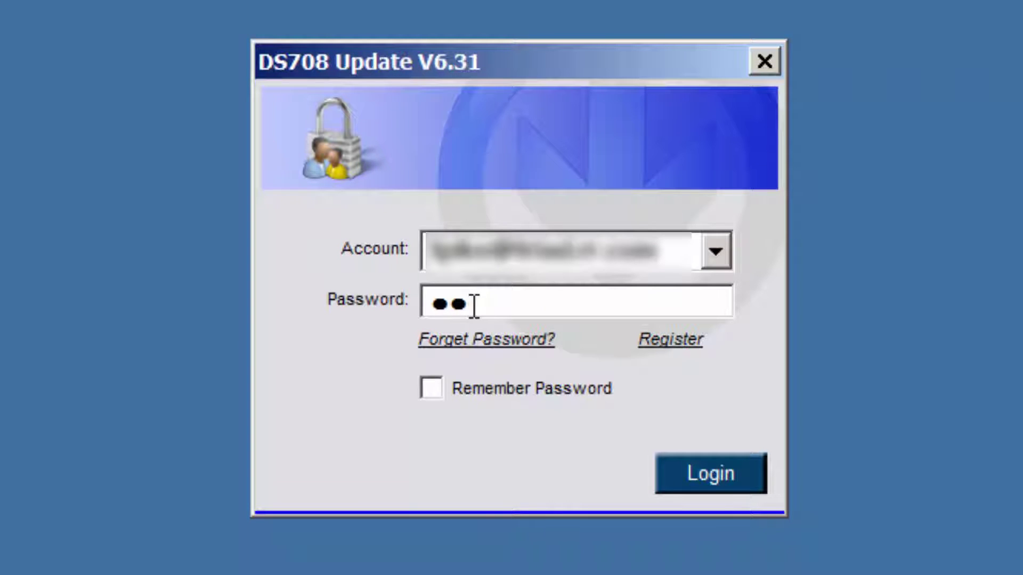
type("••••••")
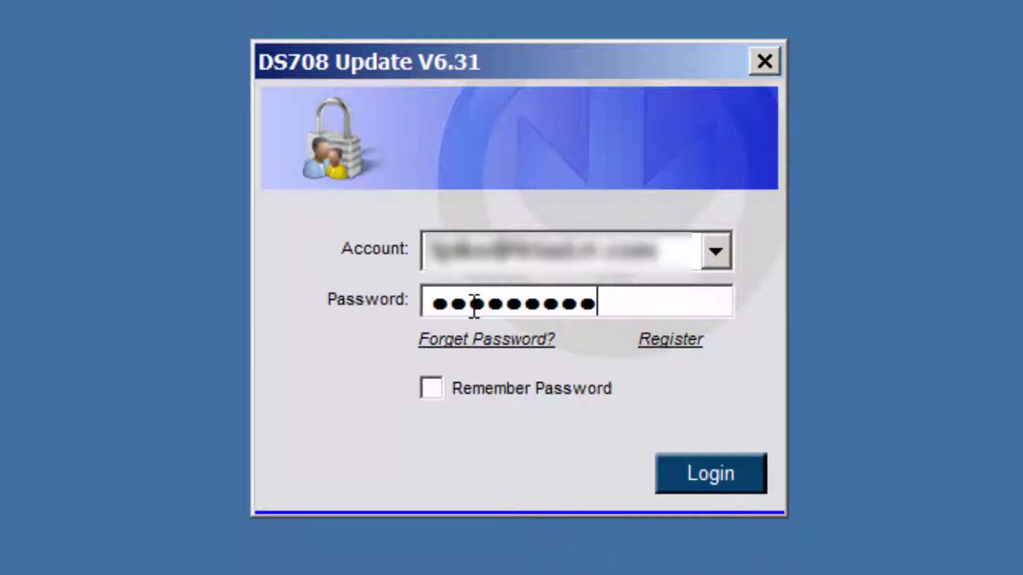
type("••")
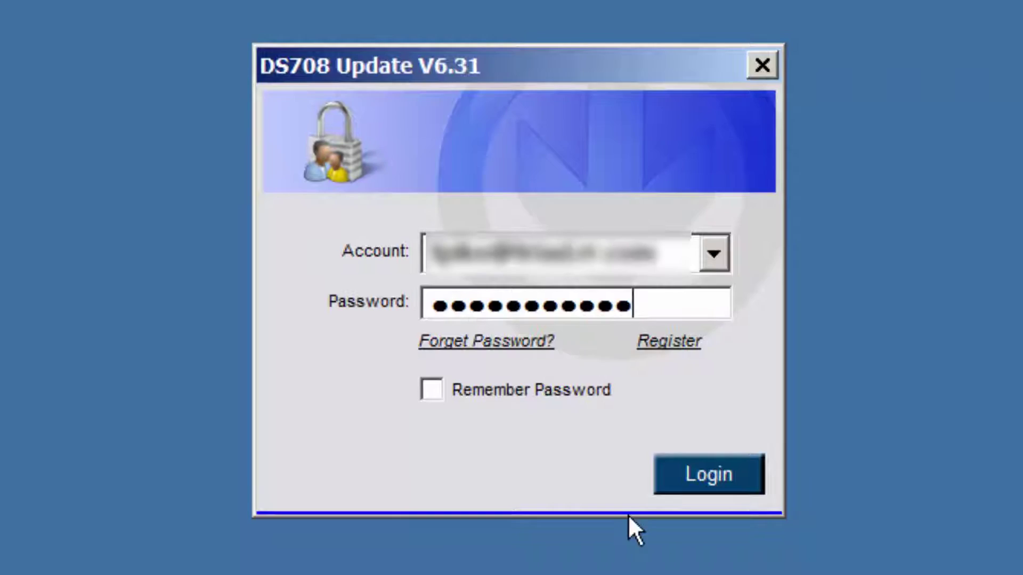
left_click(681, 486)
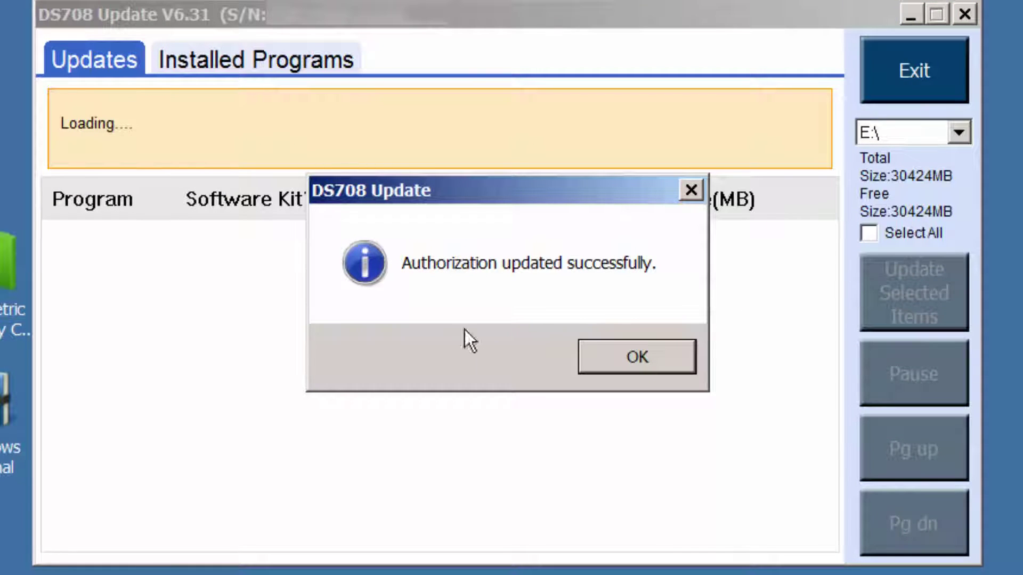
left_click(651, 358)
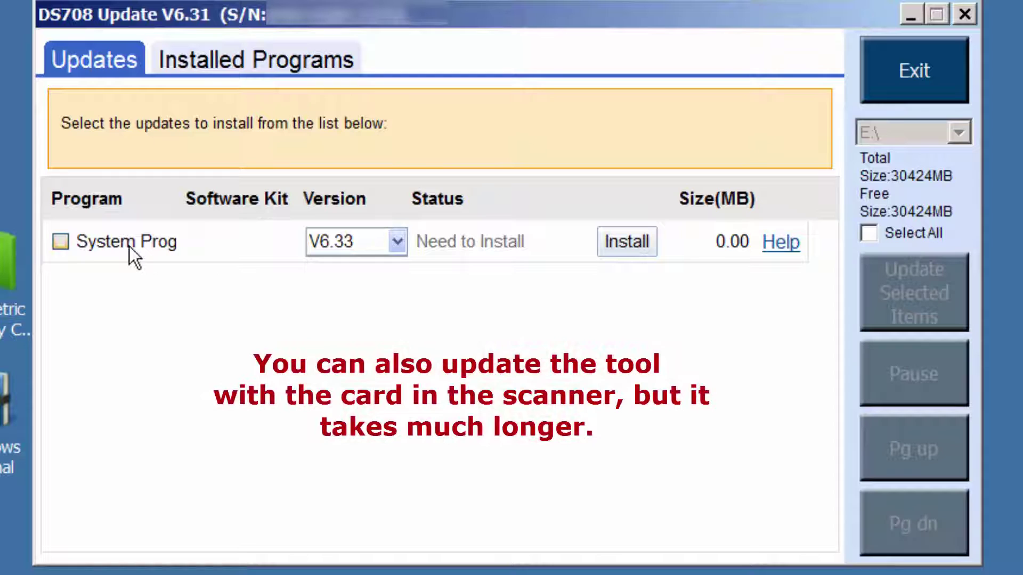
Install the System Prog update, version V6.33, to the SD card on drive E.
left_click(59, 242)
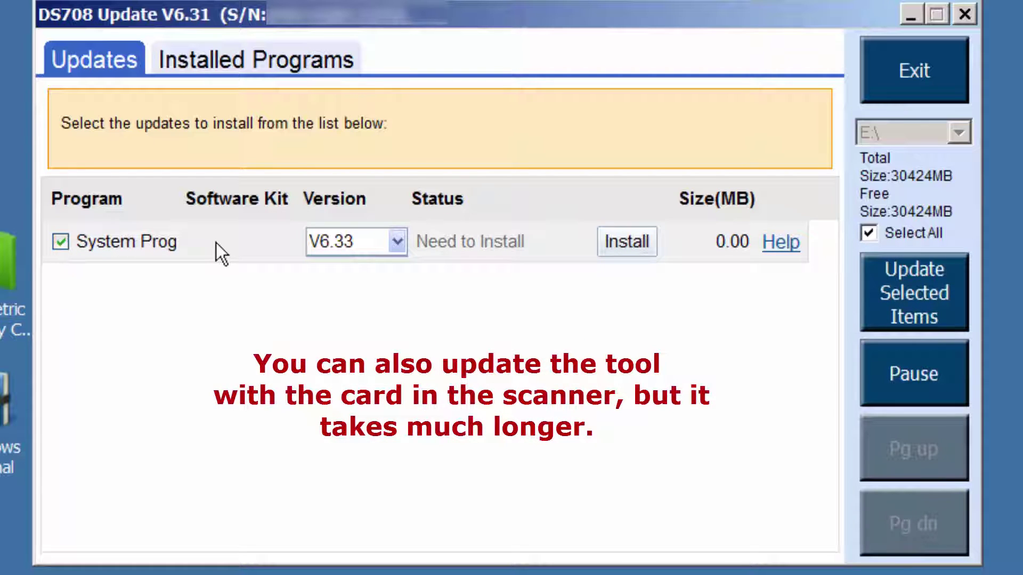
left_click(634, 238)
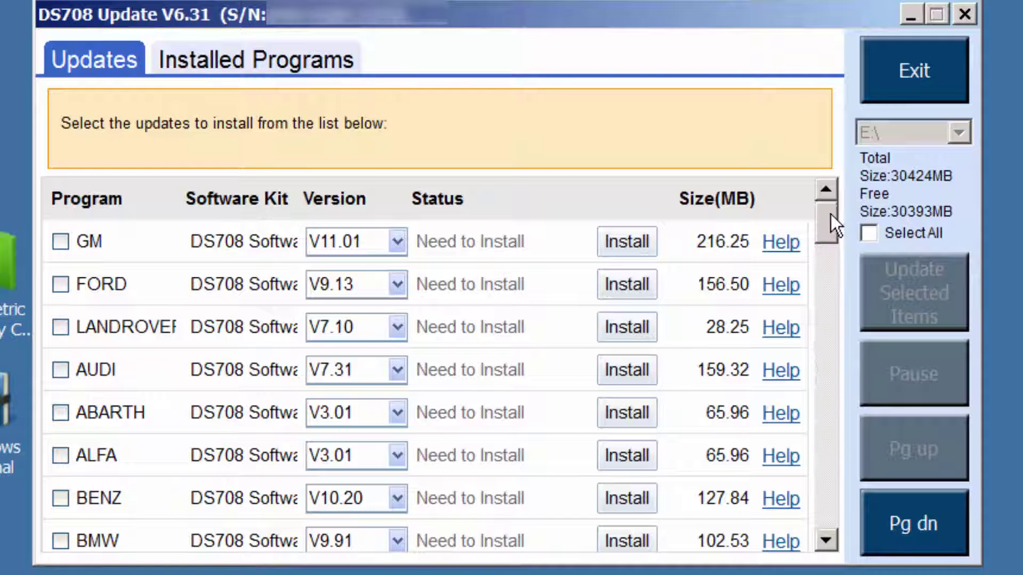
Review the list of vehicle make programs, select all of them, and install them on the SD card.
left_click_drag(830, 214, 829, 362)
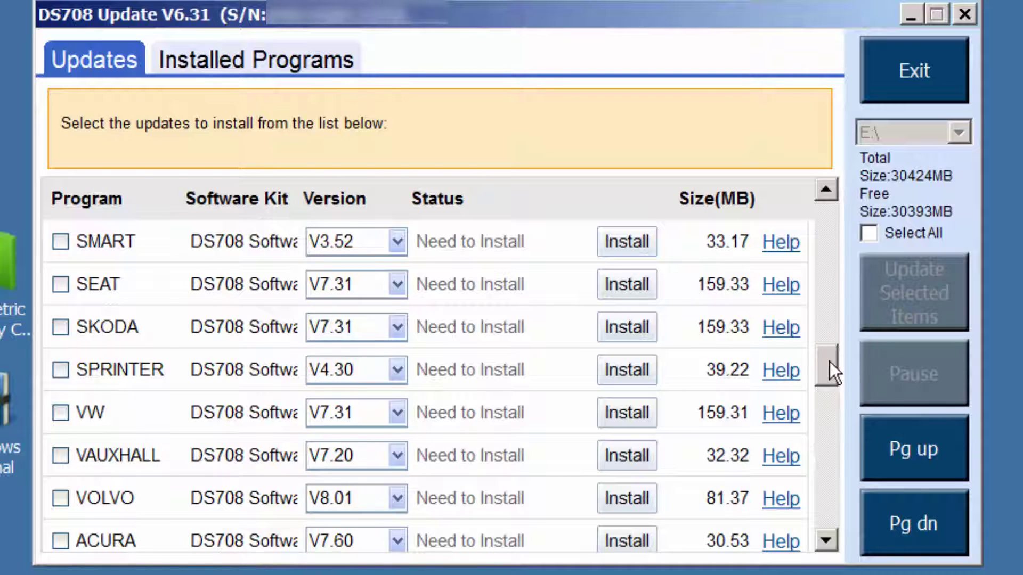
left_click_drag(829, 362, 830, 507)
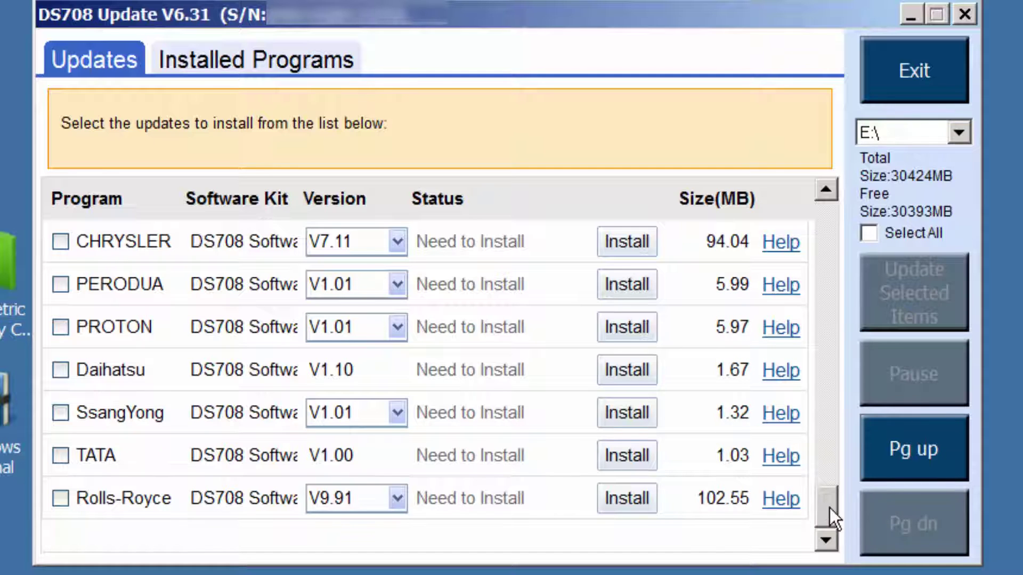
left_click_drag(825, 510, 835, 208)
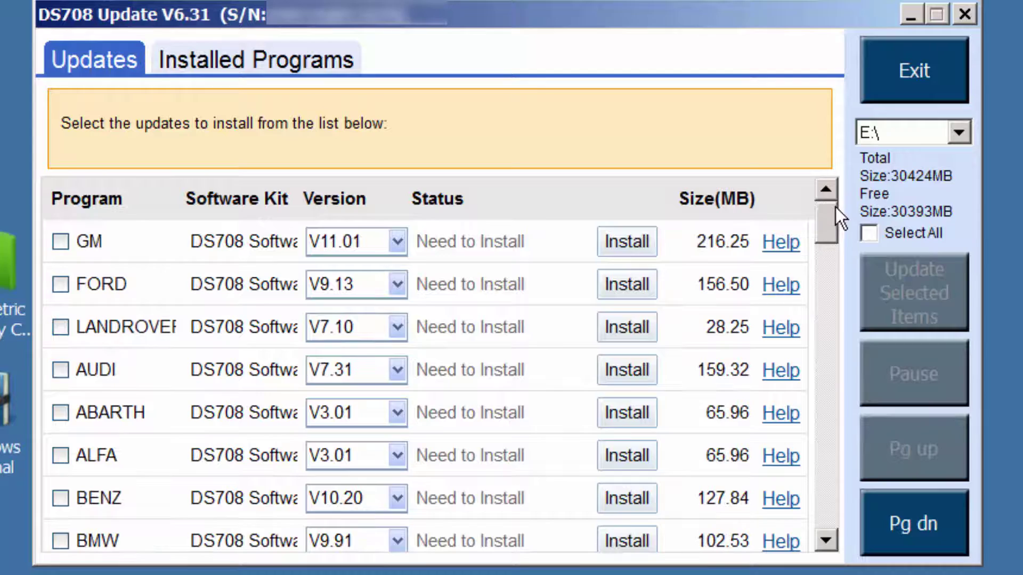
left_click(875, 233)
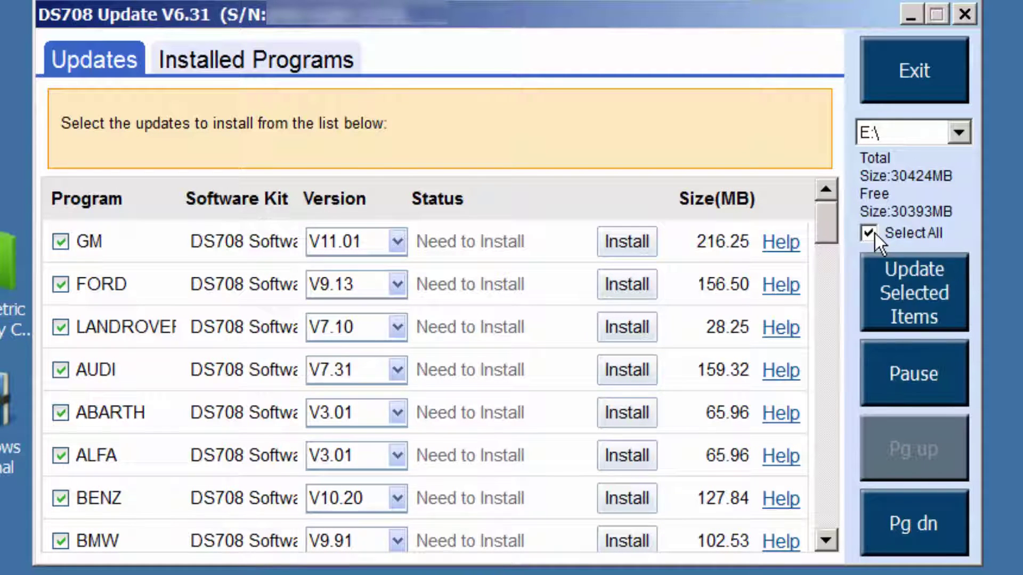
left_click(920, 286)
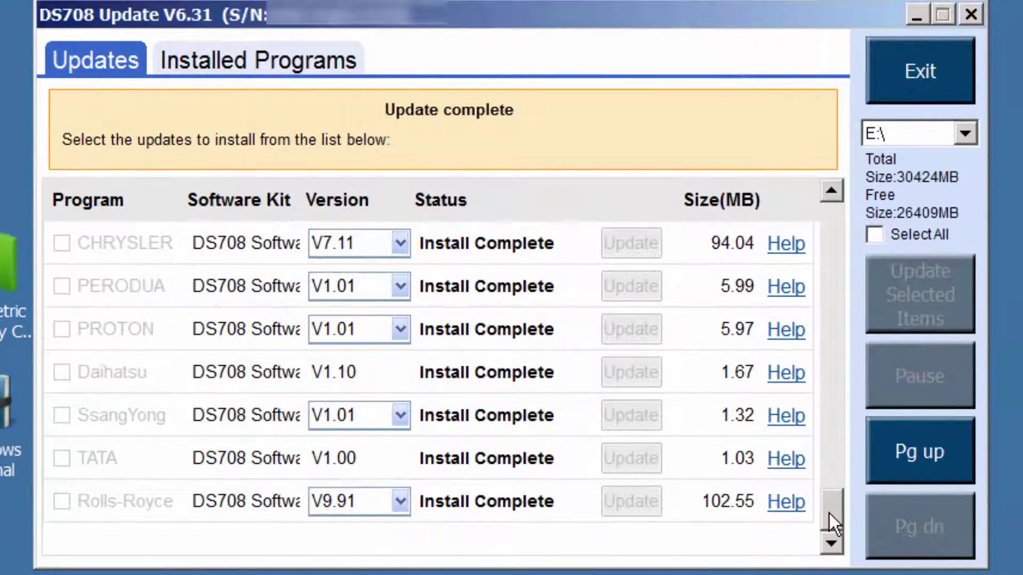
Check the end of the update list and exit DS708 Update, confirming the exit.
left_click_drag(828, 513, 797, 546)
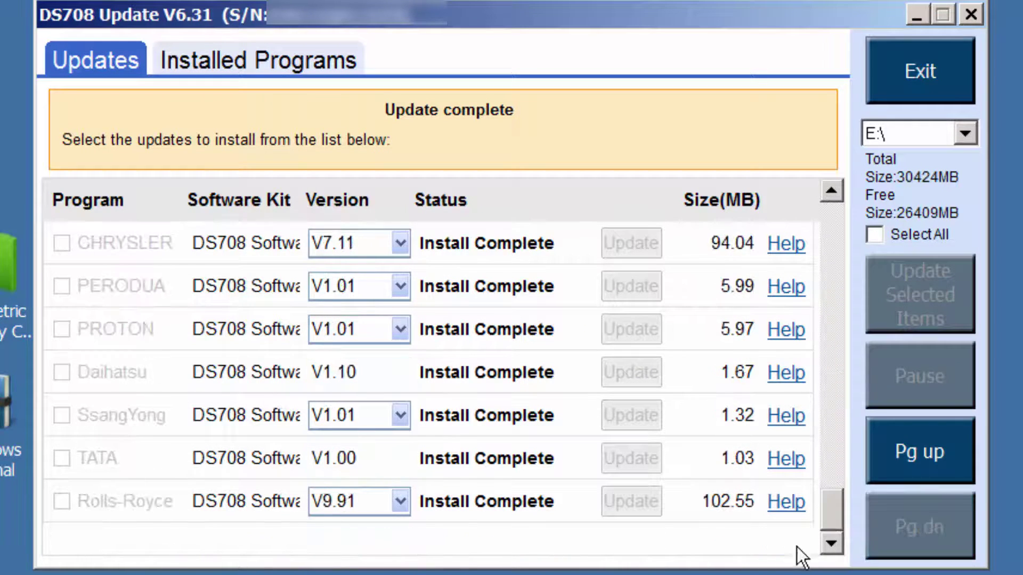
left_click(928, 73)
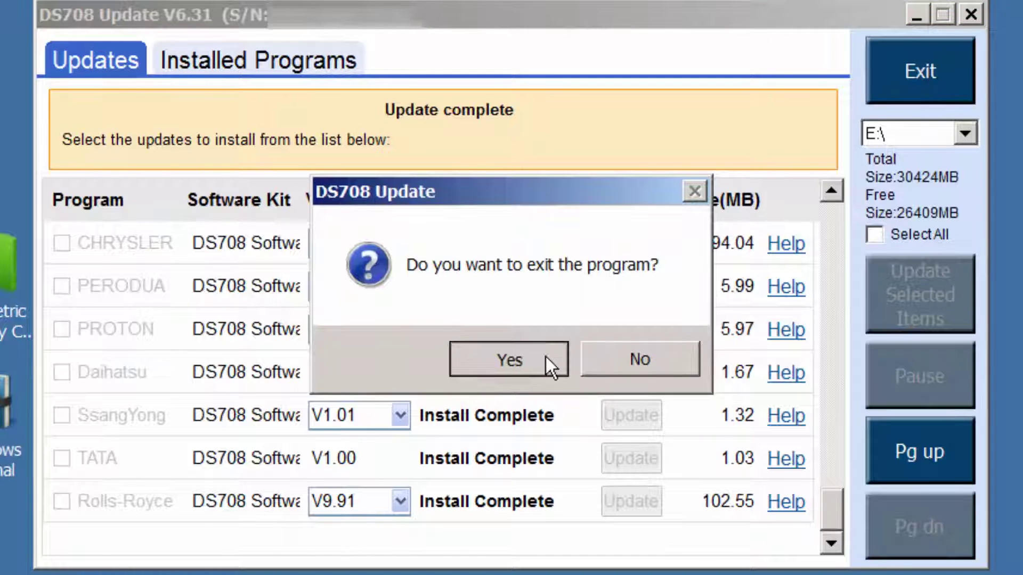
left_click(546, 356)
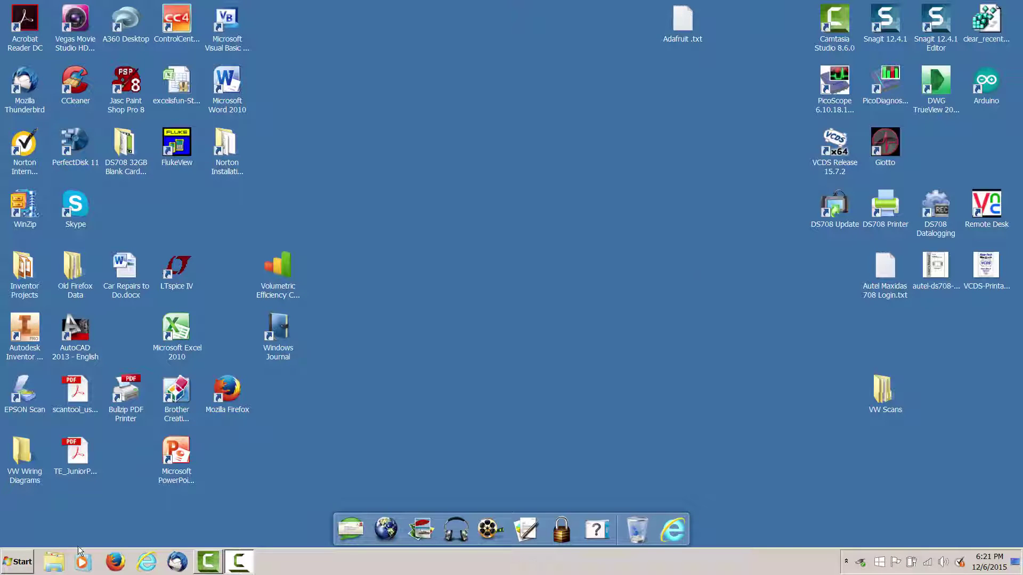
Switch to Windows Explorer and examine the SD (E:) card's contents down through the Scan, Make and Domestic folders.
left_click(54, 561)
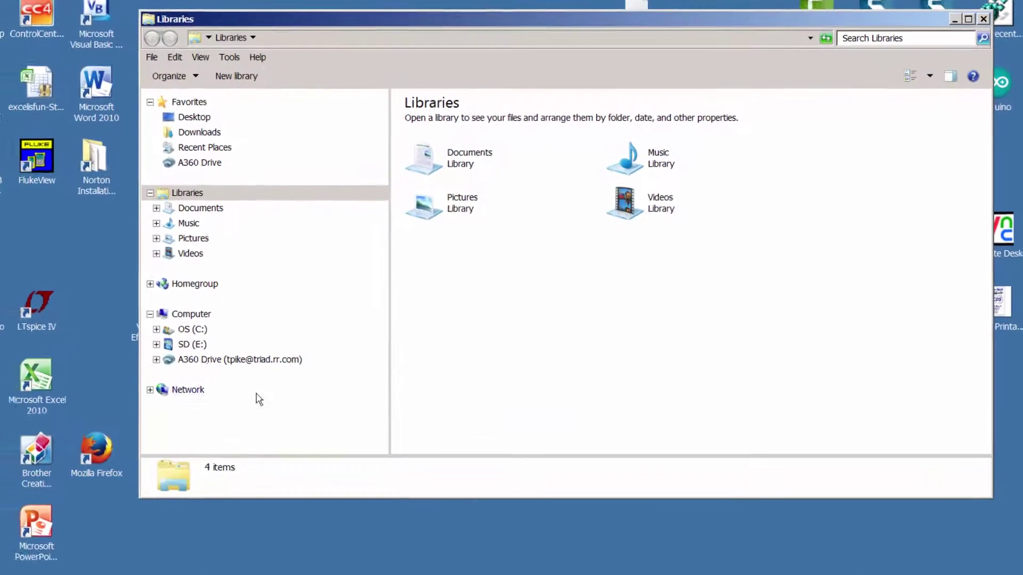
left_click(192, 344)
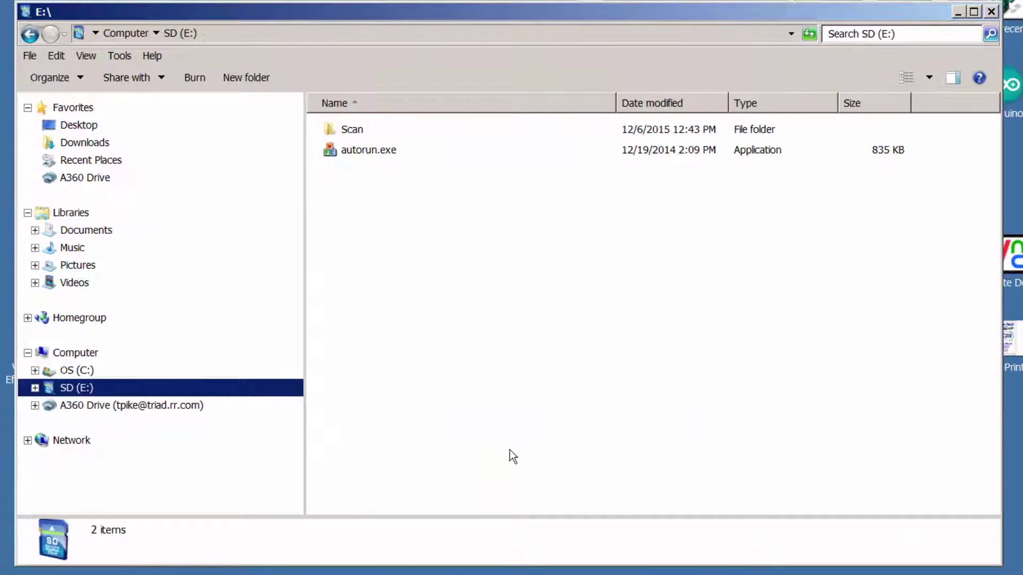
left_click(348, 129)
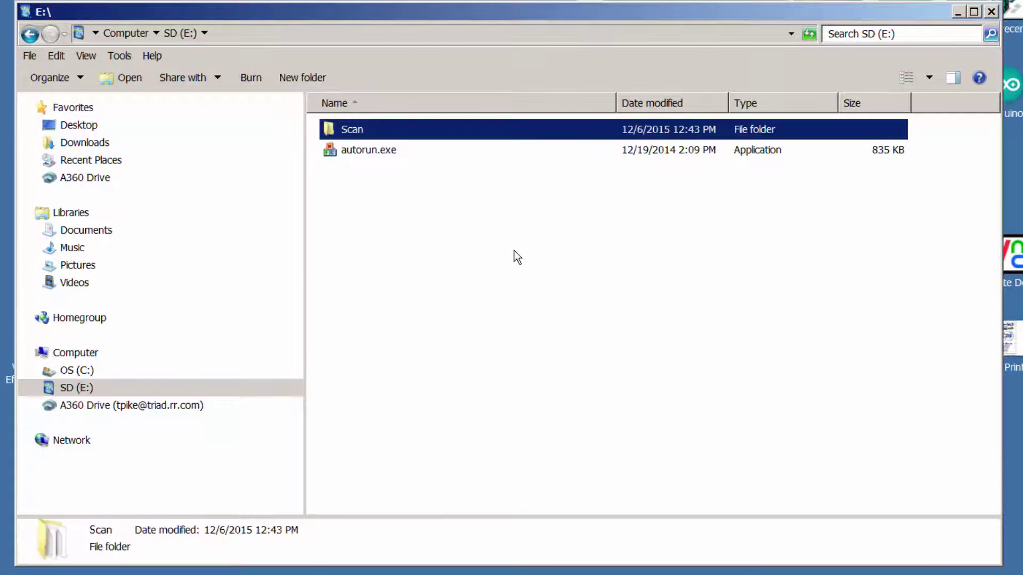
double_click(400, 132)
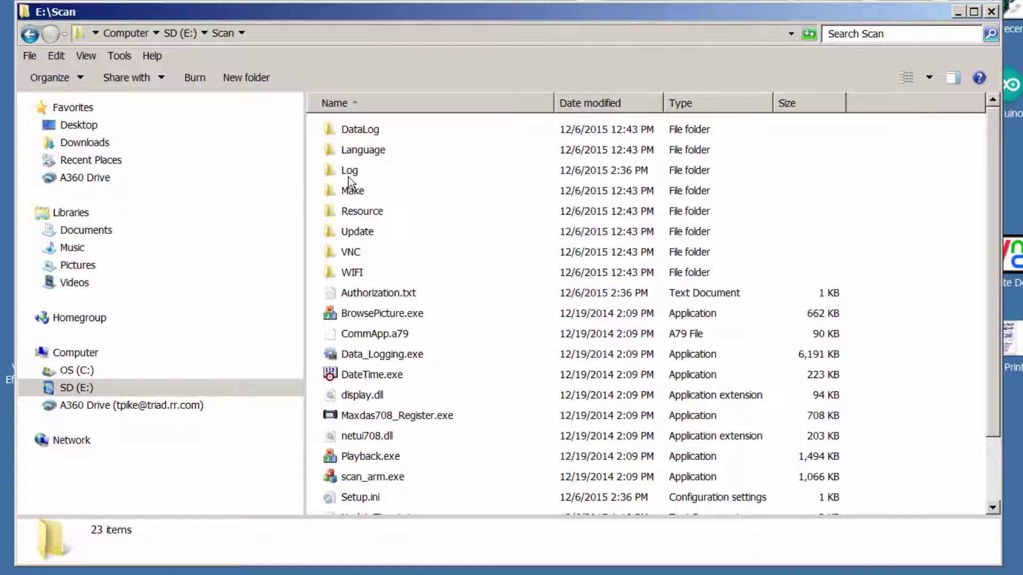
double_click(360, 192)
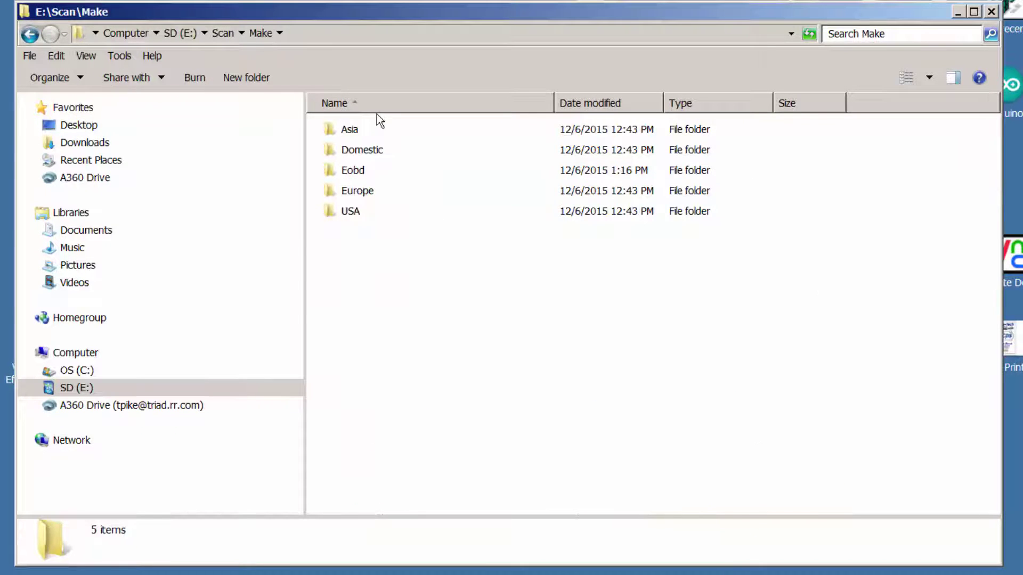
double_click(362, 156)
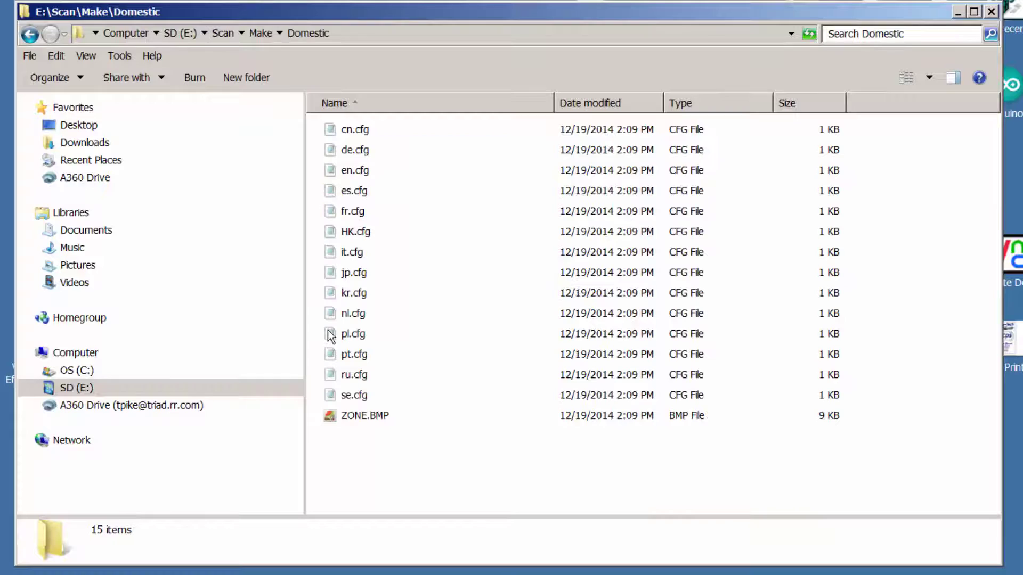
Go back to the SD card's root folder, inspect autorun.exe, and close the Explorer window.
left_click(31, 30)
left_click(30, 32)
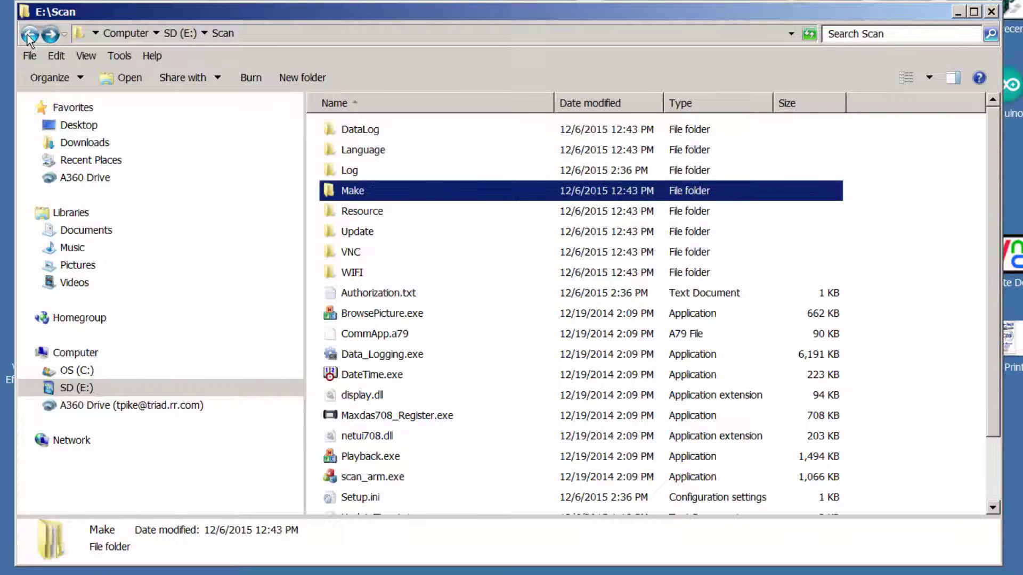
left_click(27, 34)
left_click(365, 151)
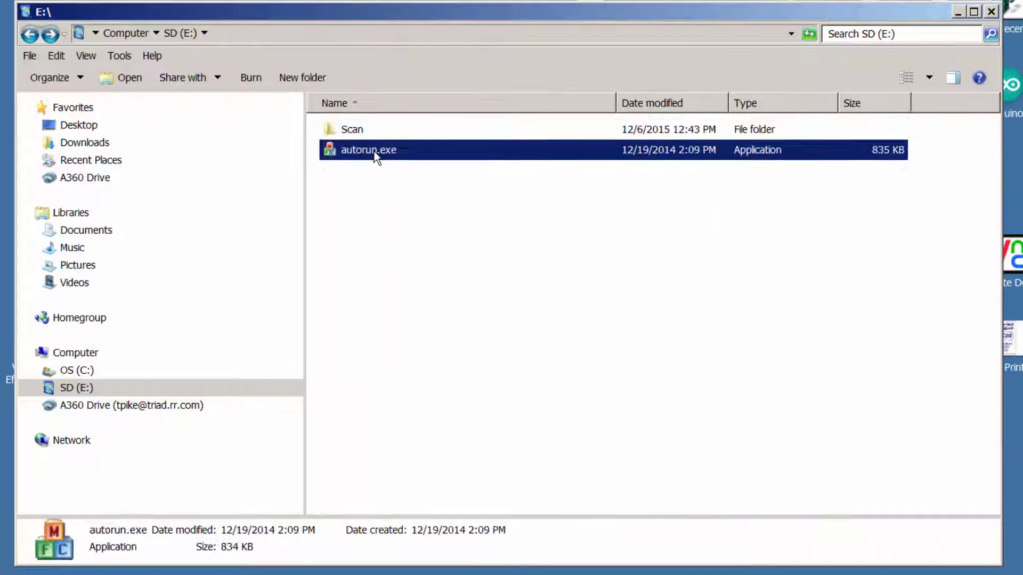
left_click(497, 217)
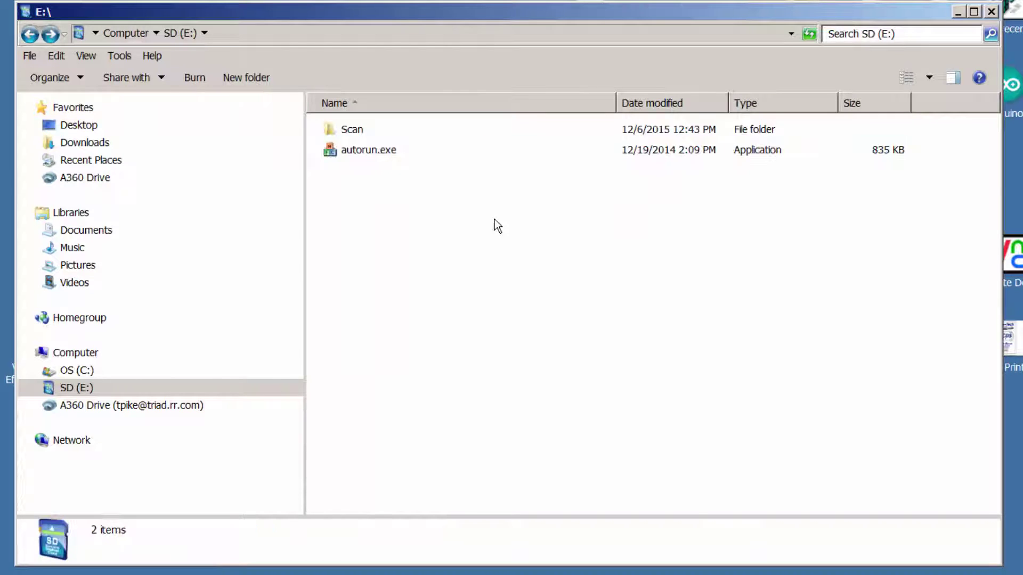
left_click(992, 12)
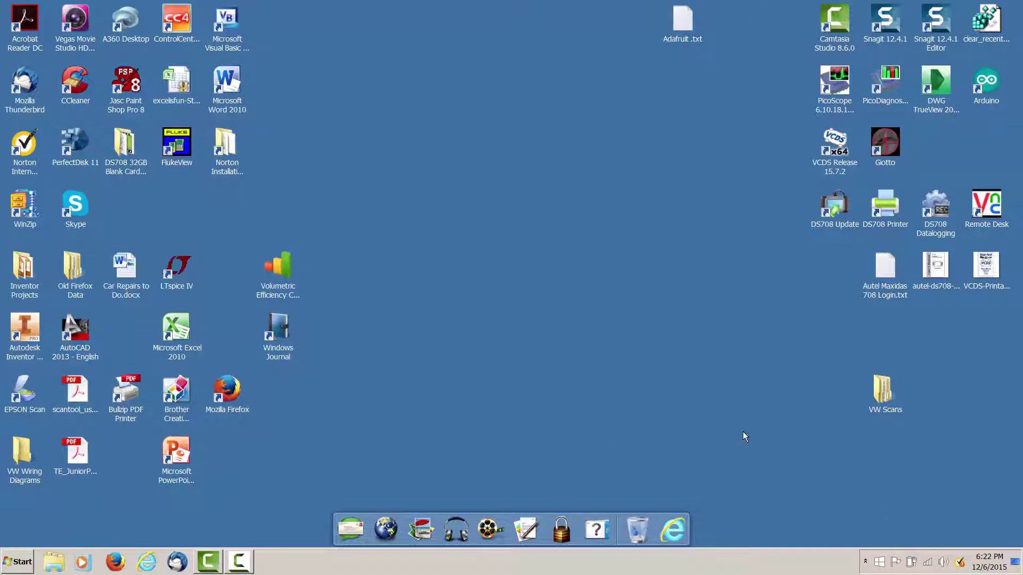
Safely eject the Ricoh SD Disk Device (E:) and dismiss the hardware removal notice.
left_click(865, 562)
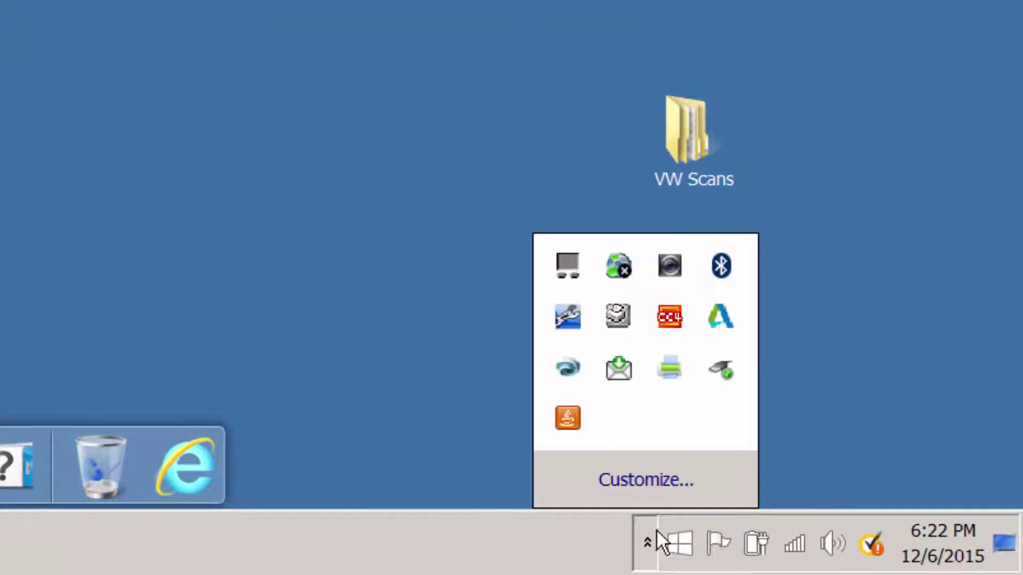
left_click(726, 373)
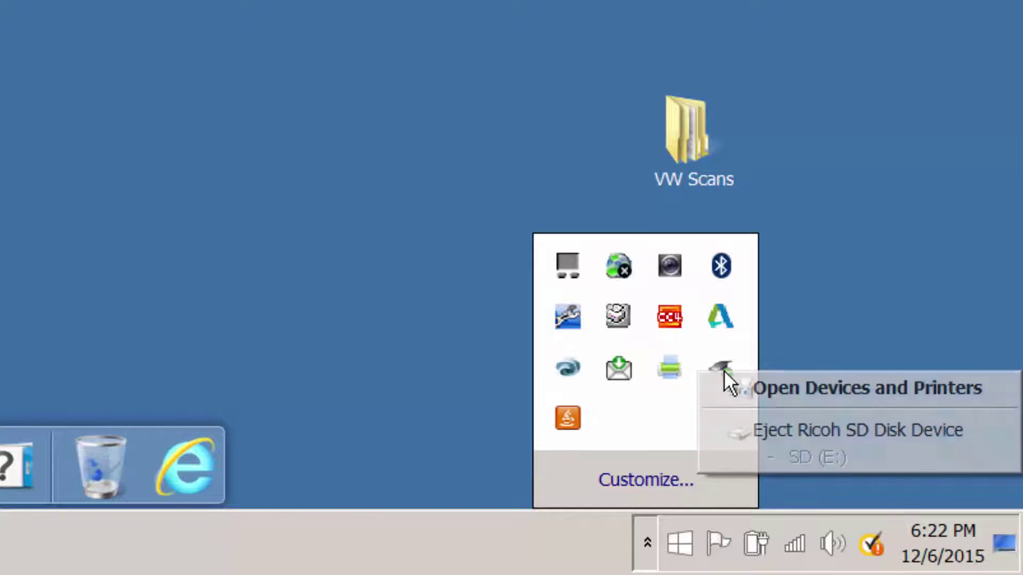
left_click(914, 434)
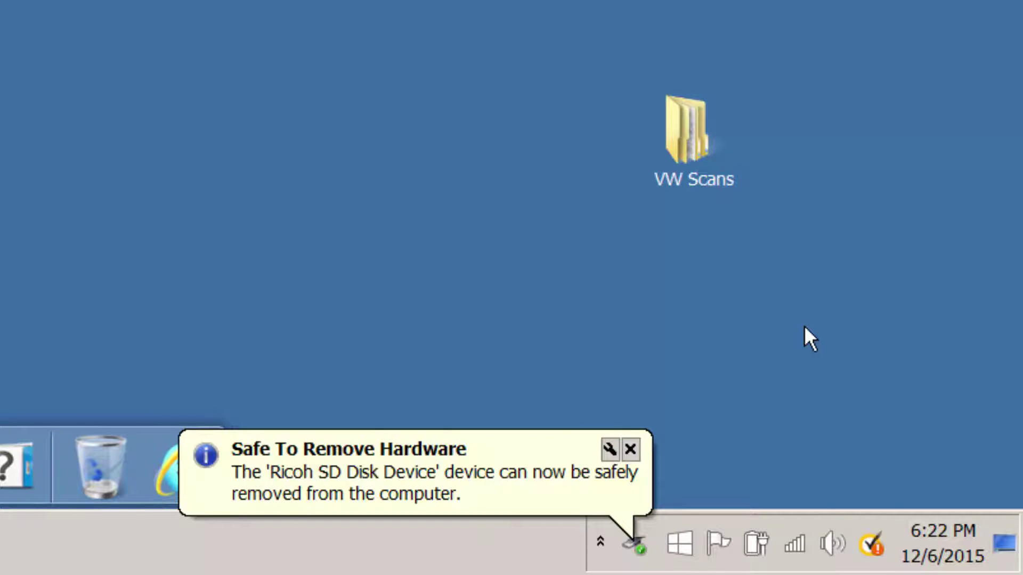
left_click(487, 457)
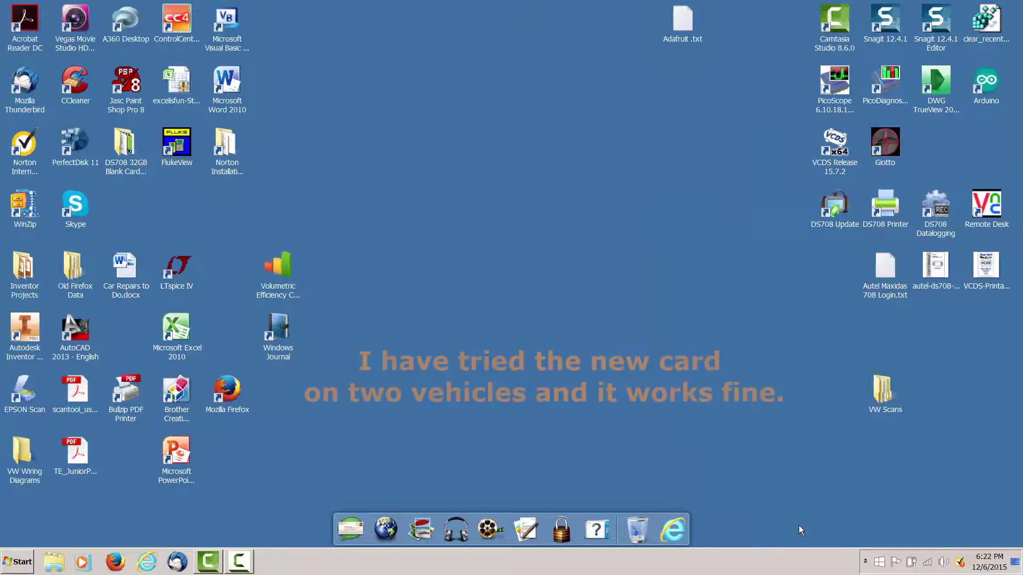